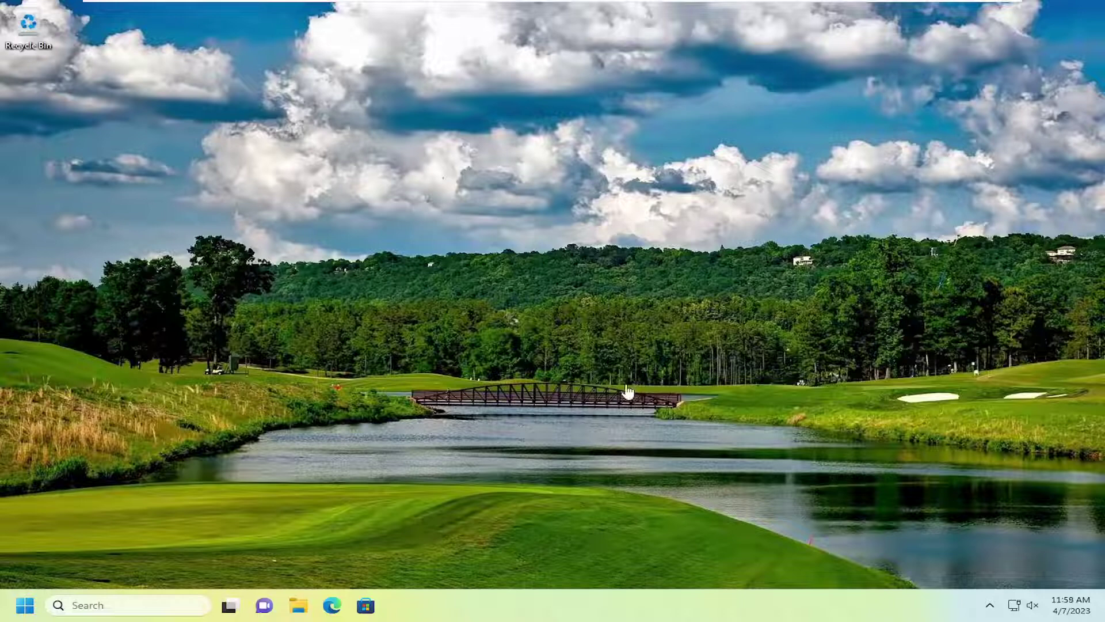
# Step: Search the taskbar for 'remote desktop' and launch Remote Desktop Connection
pyautogui.click(81, 605)
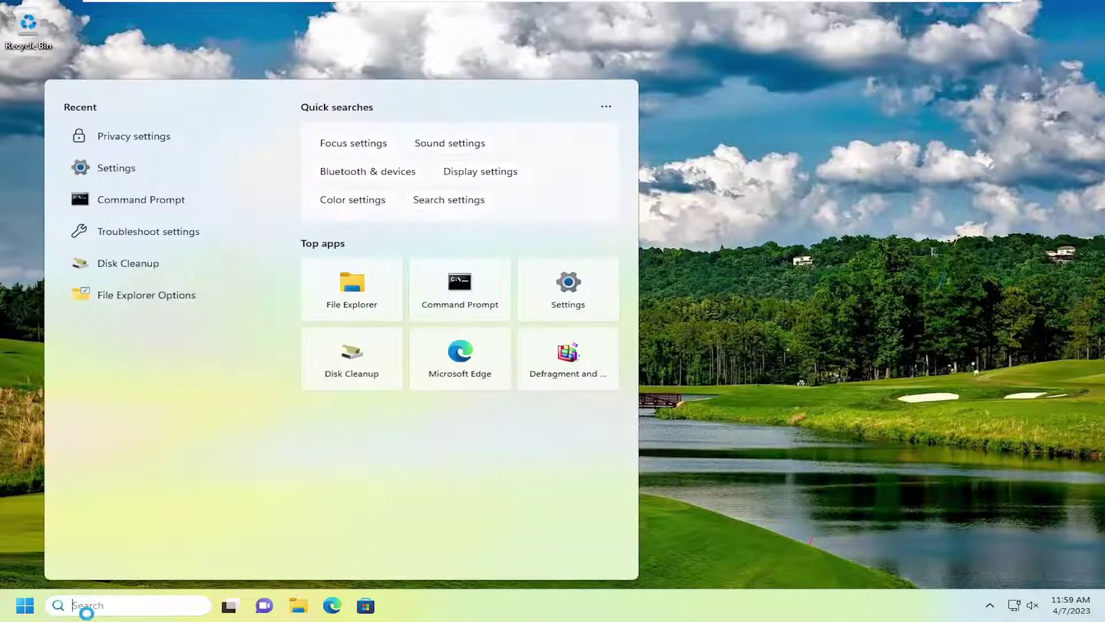
pyautogui.write('remote de')
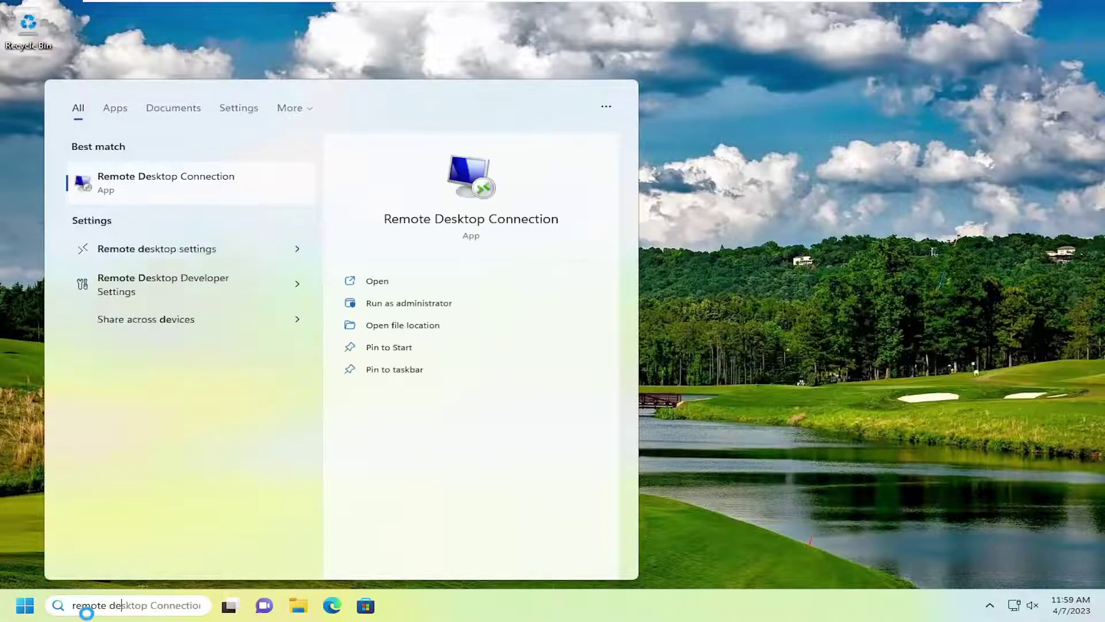
pyautogui.write('sktop')
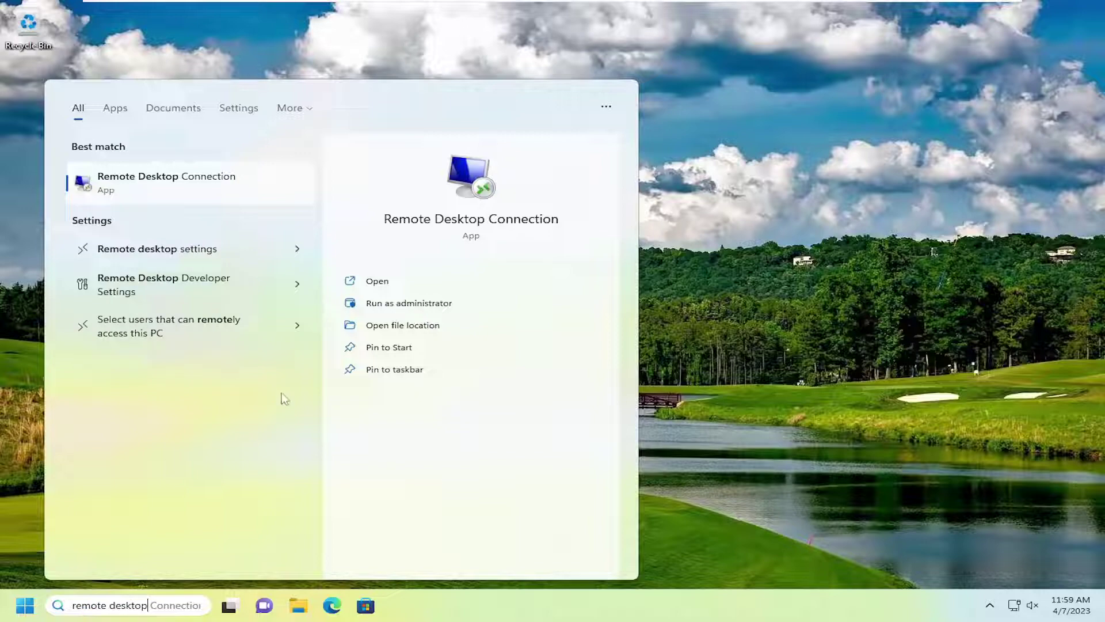
pyautogui.click(221, 186)
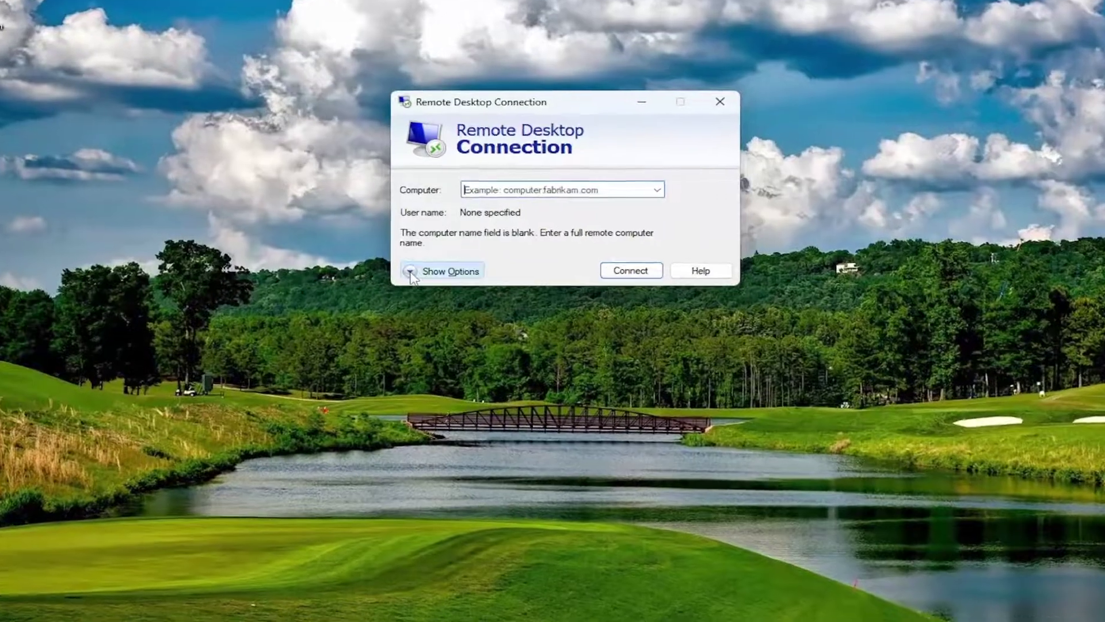
# Step: Enable Drives under Local Resources' More devices list, keeping Clipboard sharing on
pyautogui.click(429, 263)
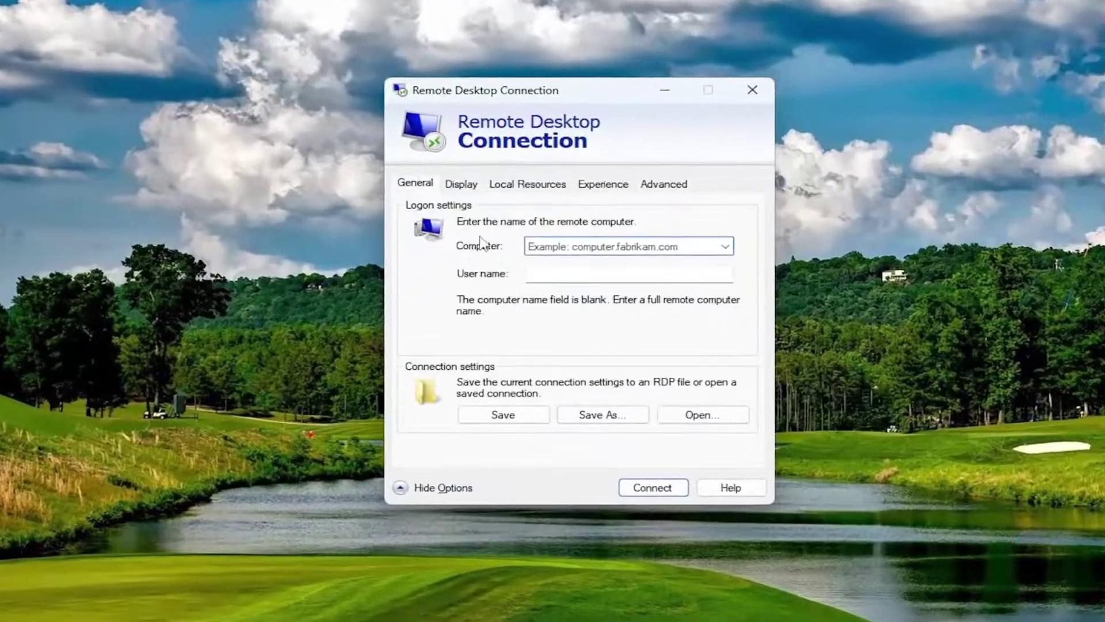
pyautogui.click(544, 186)
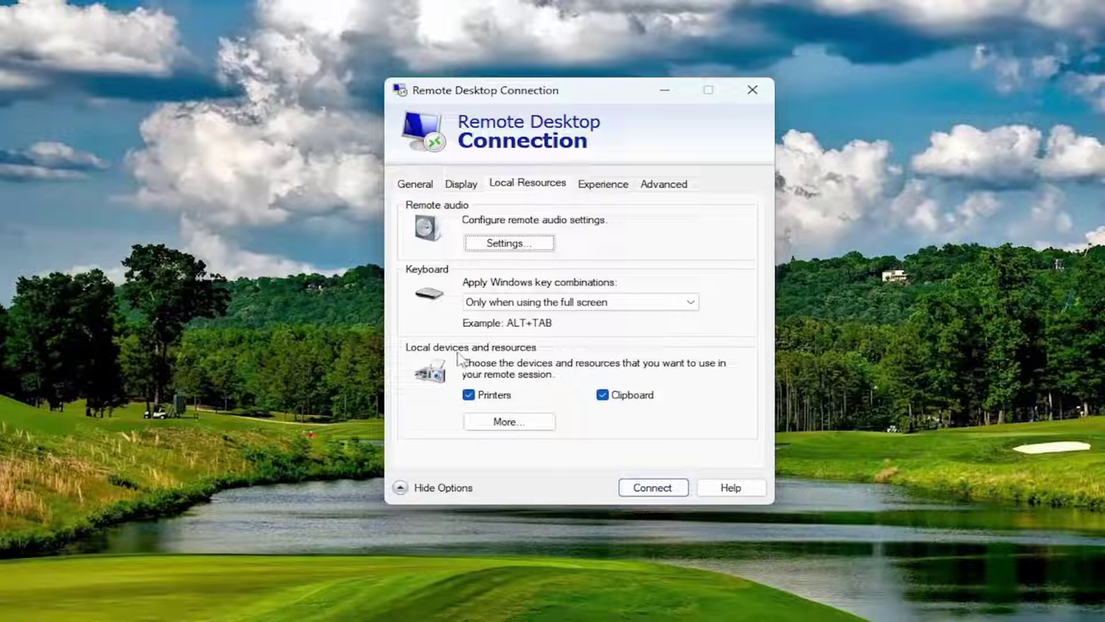
pyautogui.click(499, 424)
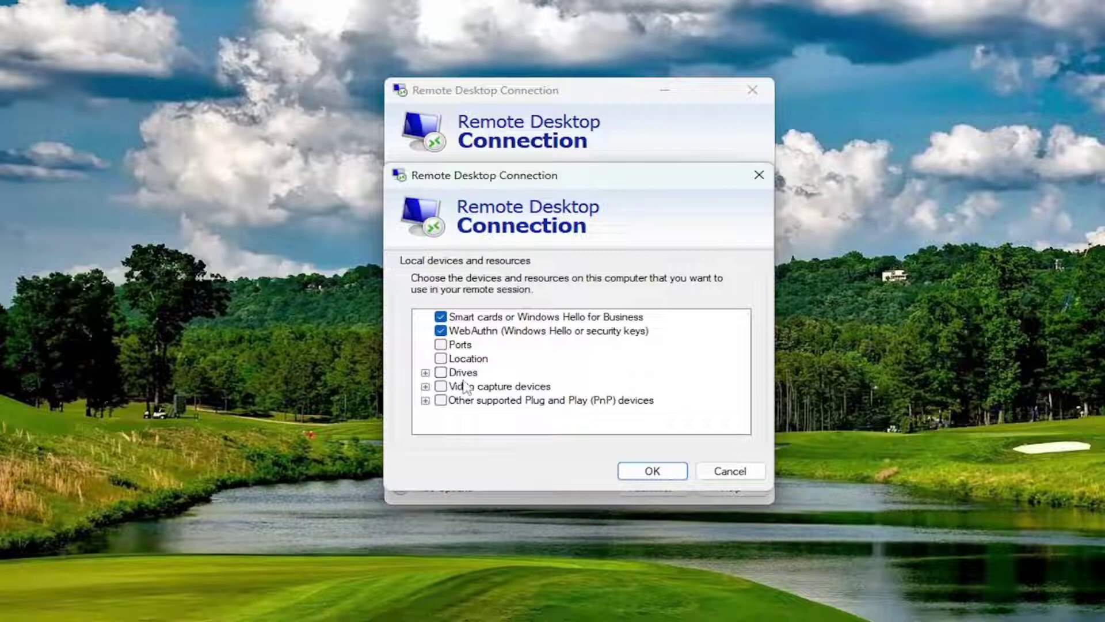
pyautogui.click(441, 373)
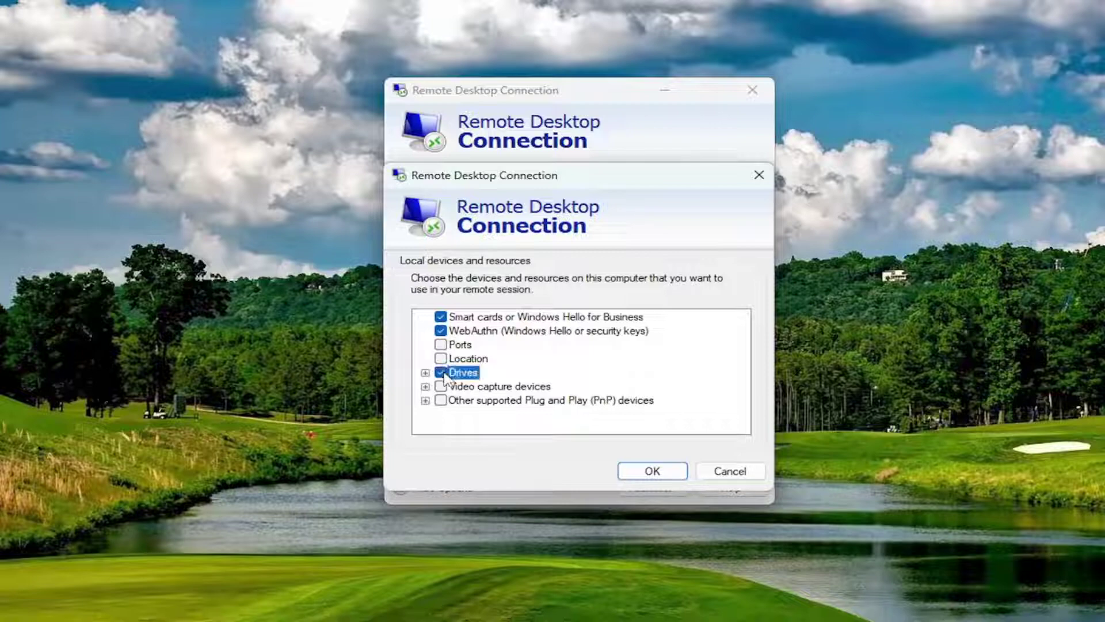
pyautogui.click(646, 471)
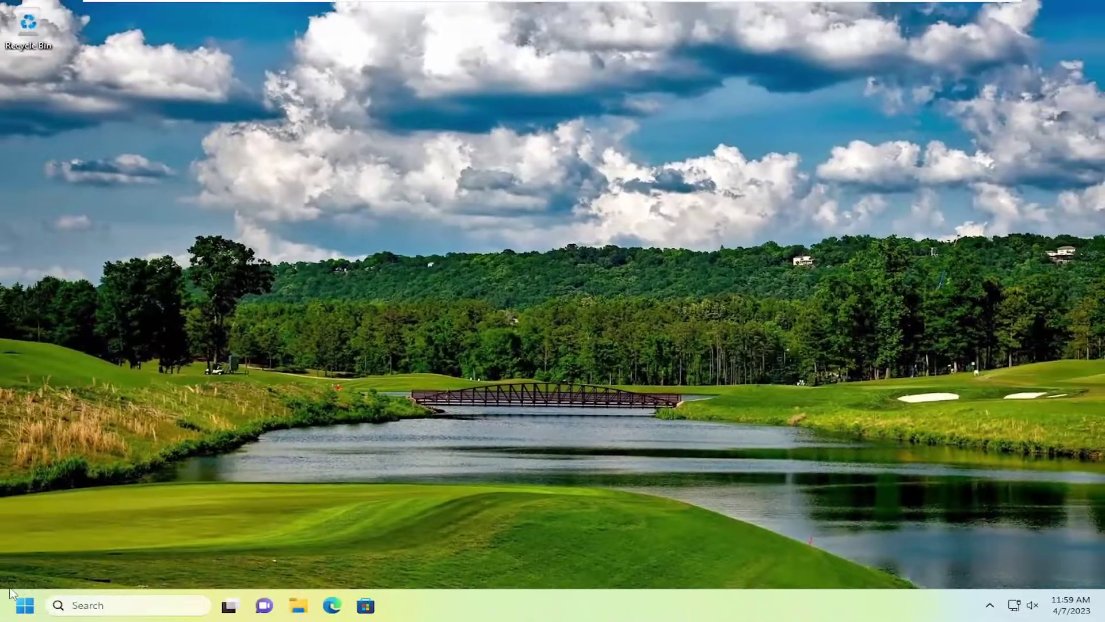
# Step: Open Task Manager, filter processes for rdpclip (no matches), then clear the filter
pyautogui.rightClick(591, 605)
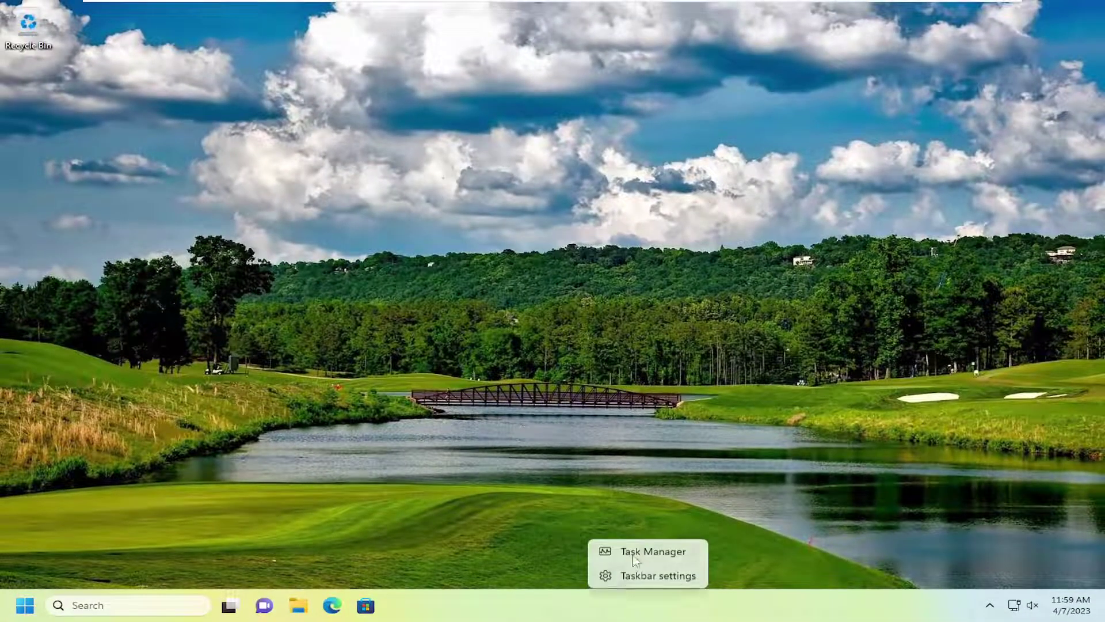
pyautogui.click(643, 553)
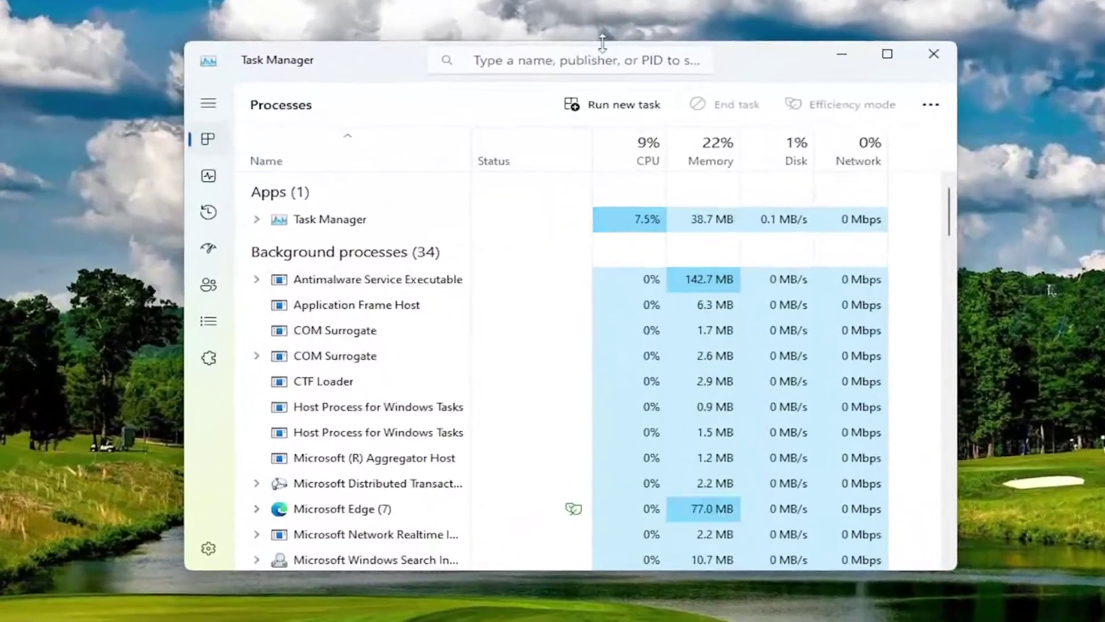
pyautogui.click(557, 60)
pyautogui.write('r')
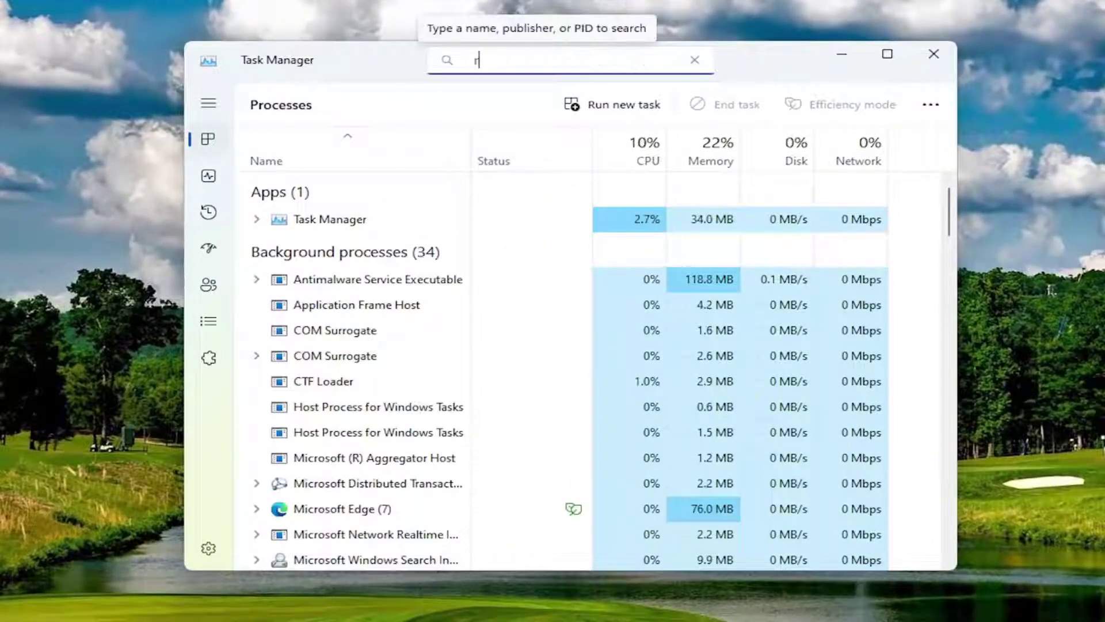
pyautogui.write('dpclip')
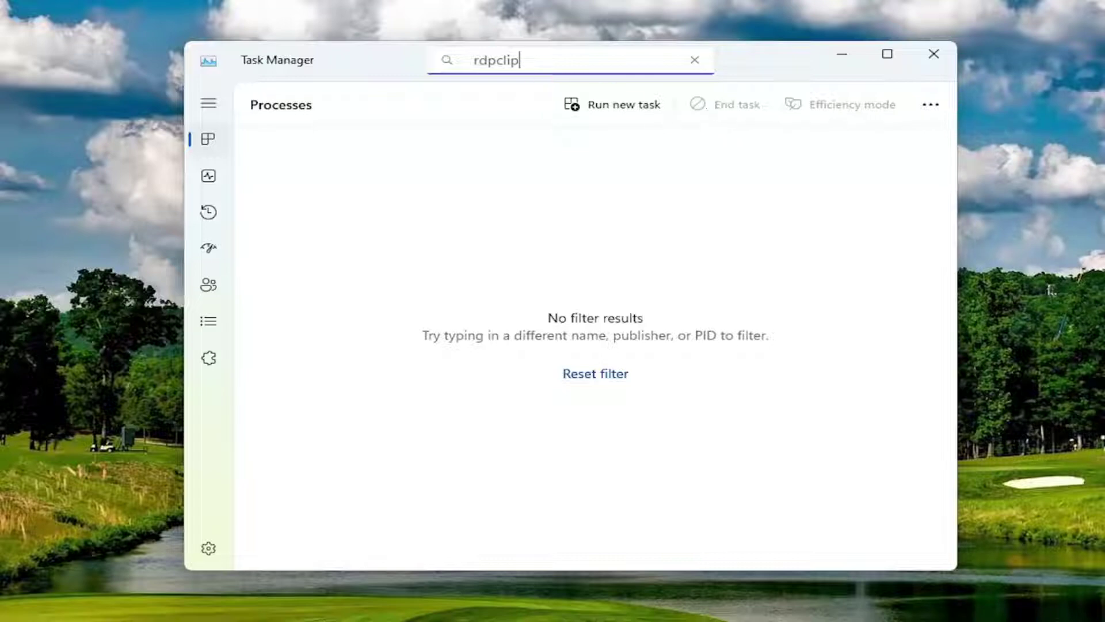
pyautogui.hotkey('ctrl', 'a')
pyautogui.press('BackSpace')
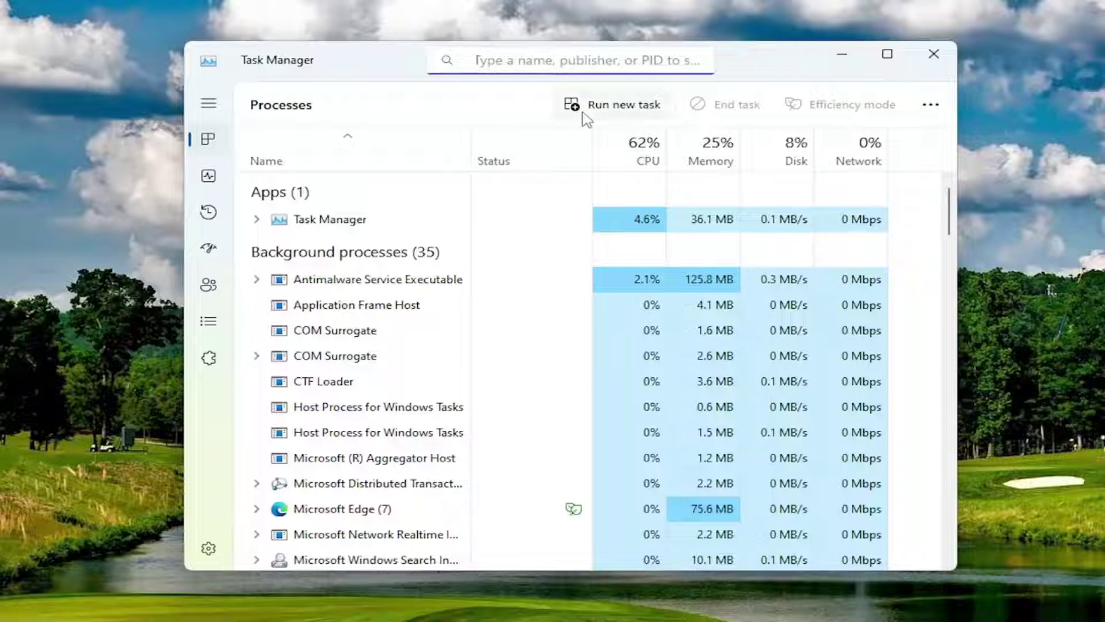
# Step: Run rdpclip as a new Task Manager task, then close Task Manager
pyautogui.click(620, 104)
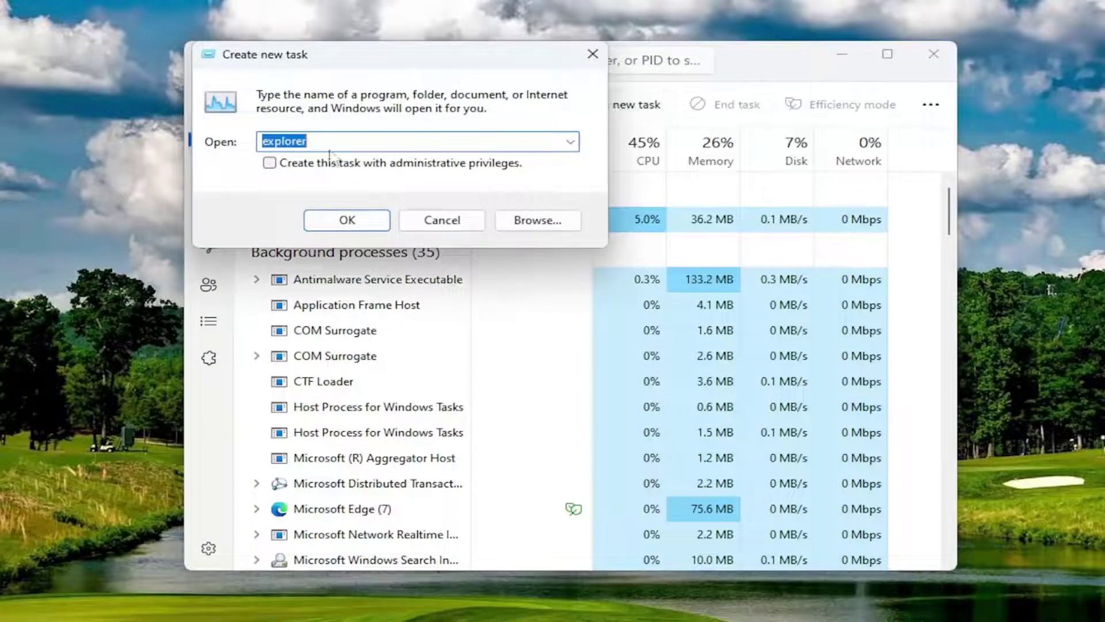
pyautogui.write('rdp')
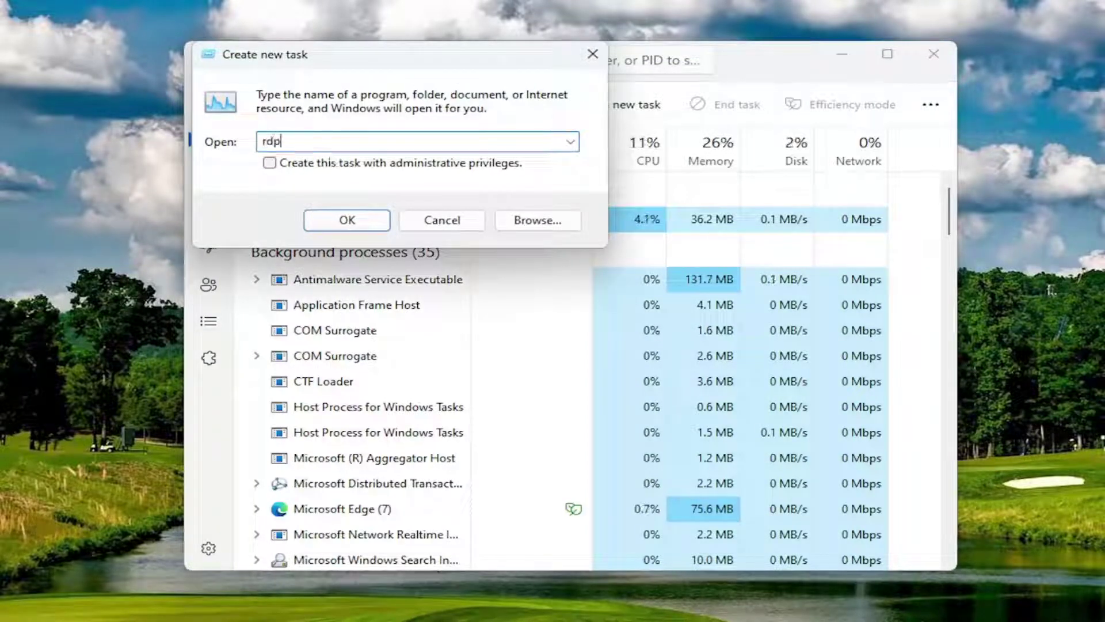
pyautogui.write('clip')
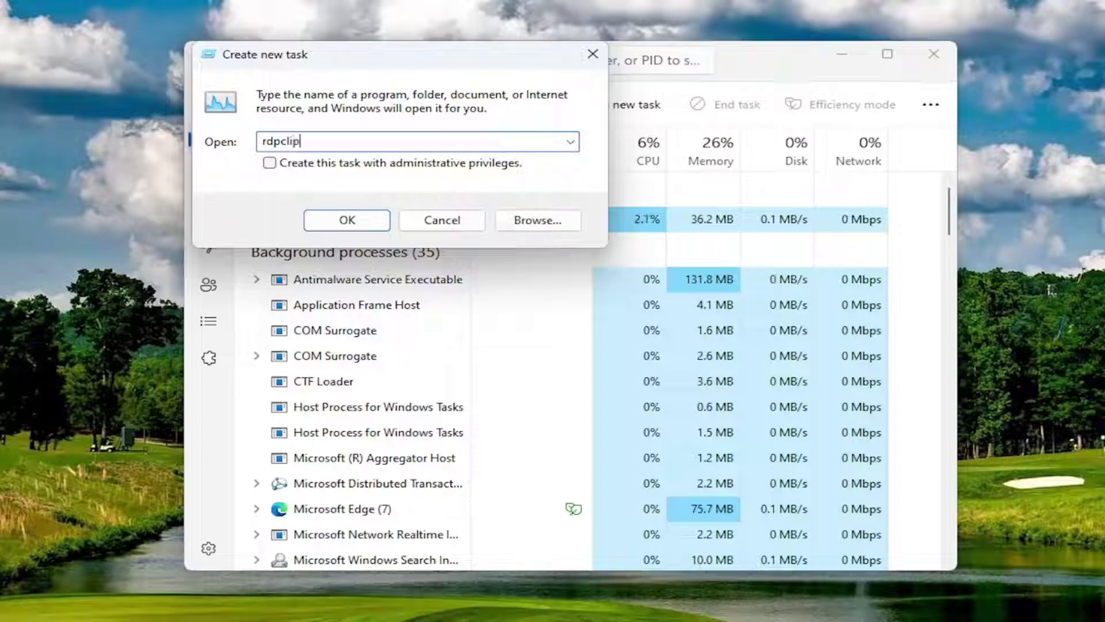
pyautogui.click(347, 220)
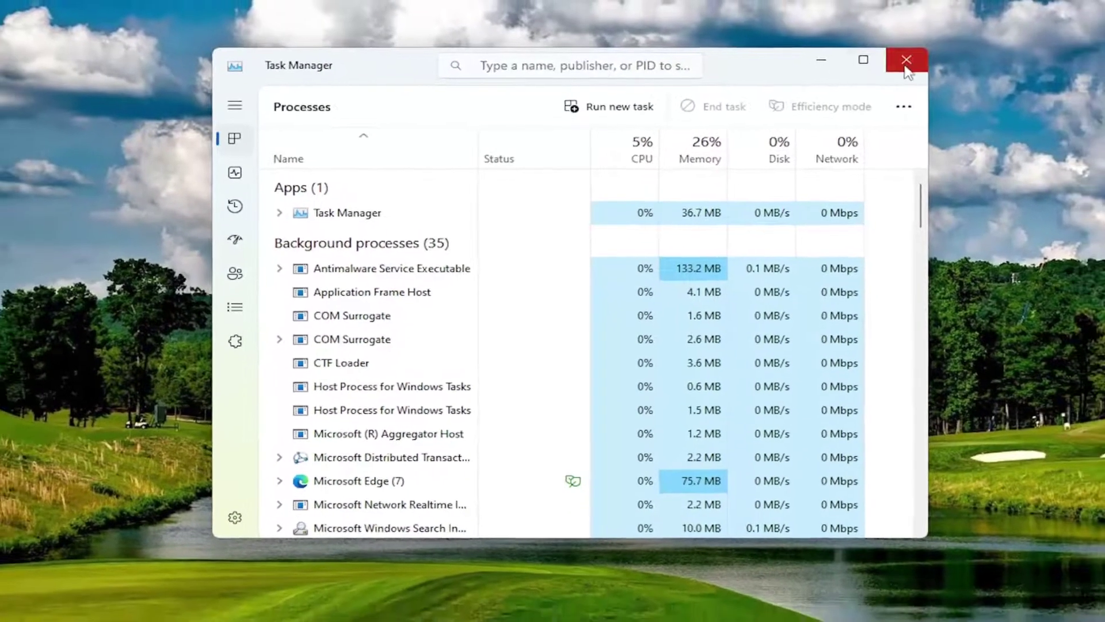
pyautogui.click(906, 61)
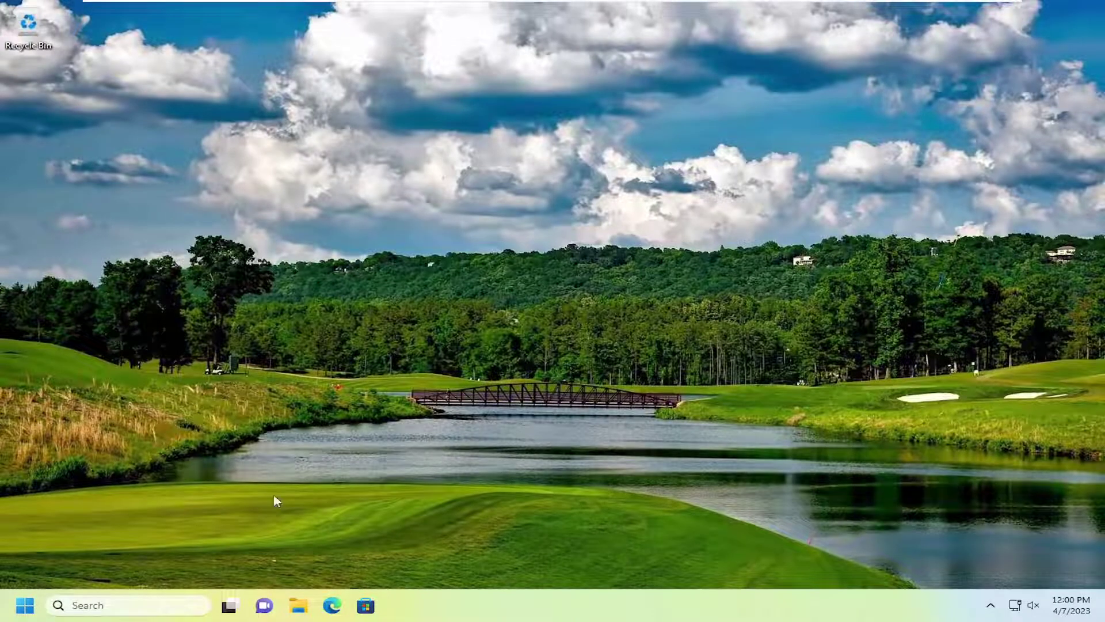
# Step: Search the taskbar for 'local group policy' and launch the Edit group policy result
pyautogui.click(155, 605)
pyautogui.write('loc')
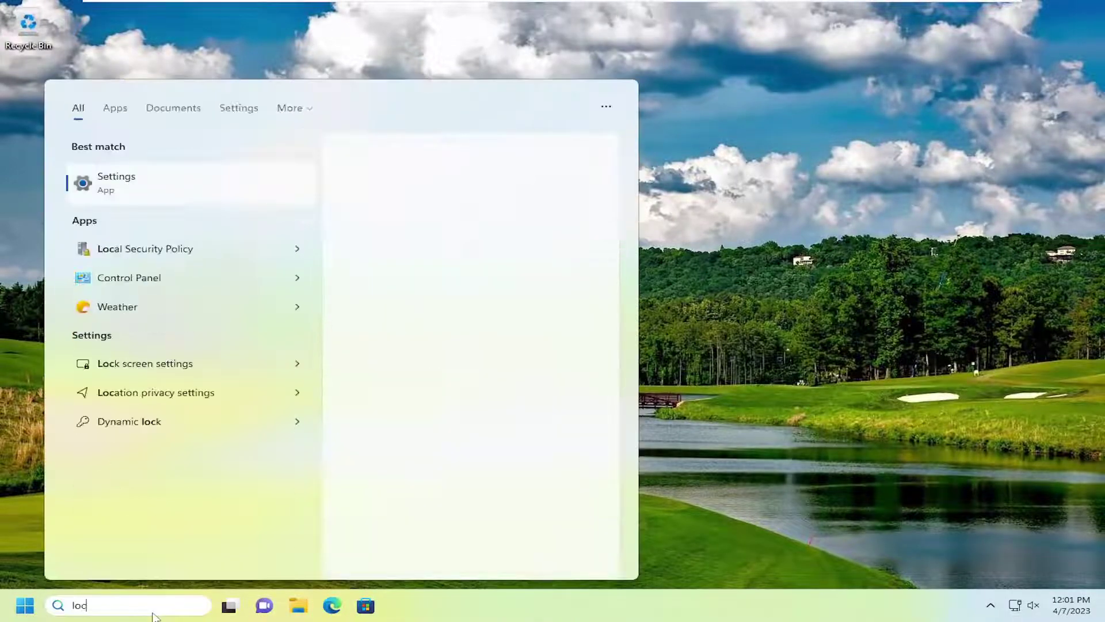
pyautogui.write('al group po')
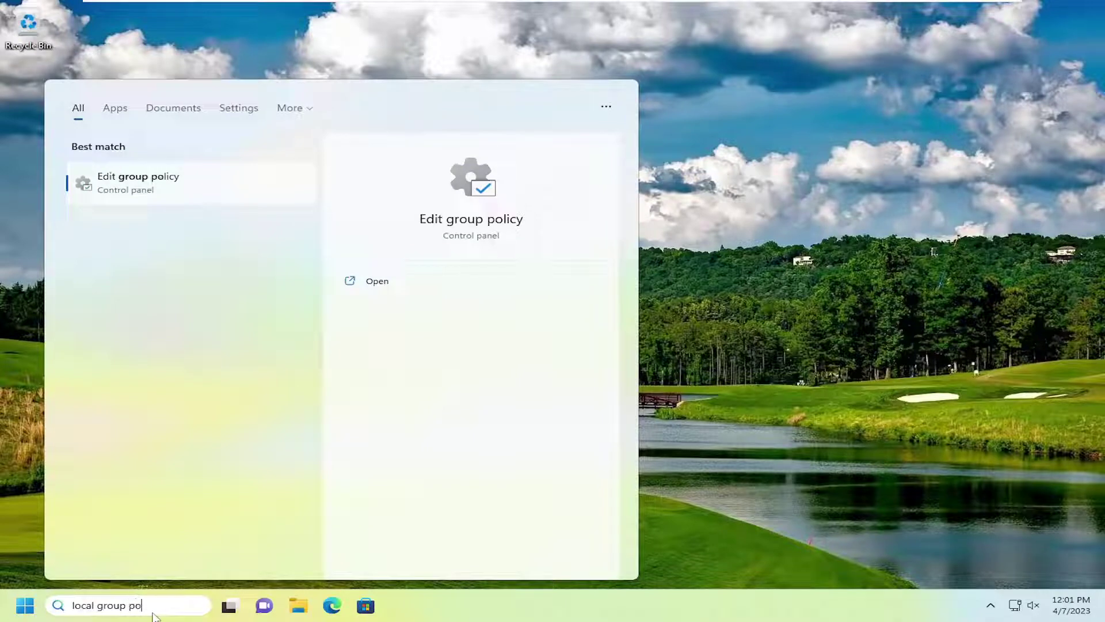
pyautogui.click(166, 179)
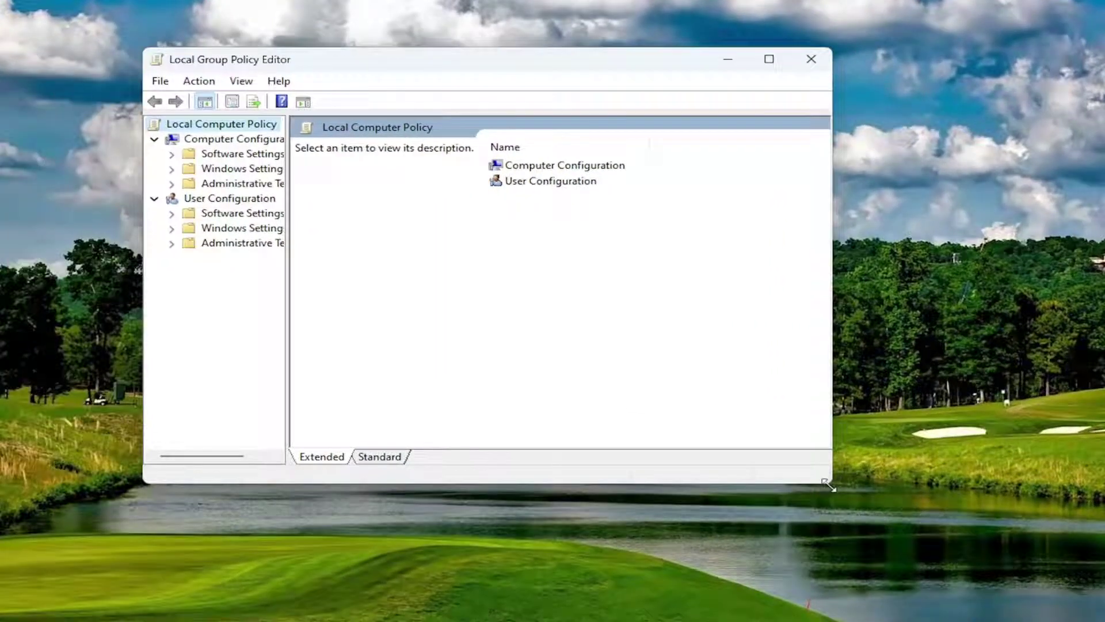
# Step: Enlarge the editor and expand the tree from Administrative Templates to Device and Resource Redirection
pyautogui.moveTo(829, 484); pyautogui.dragTo(940, 553)
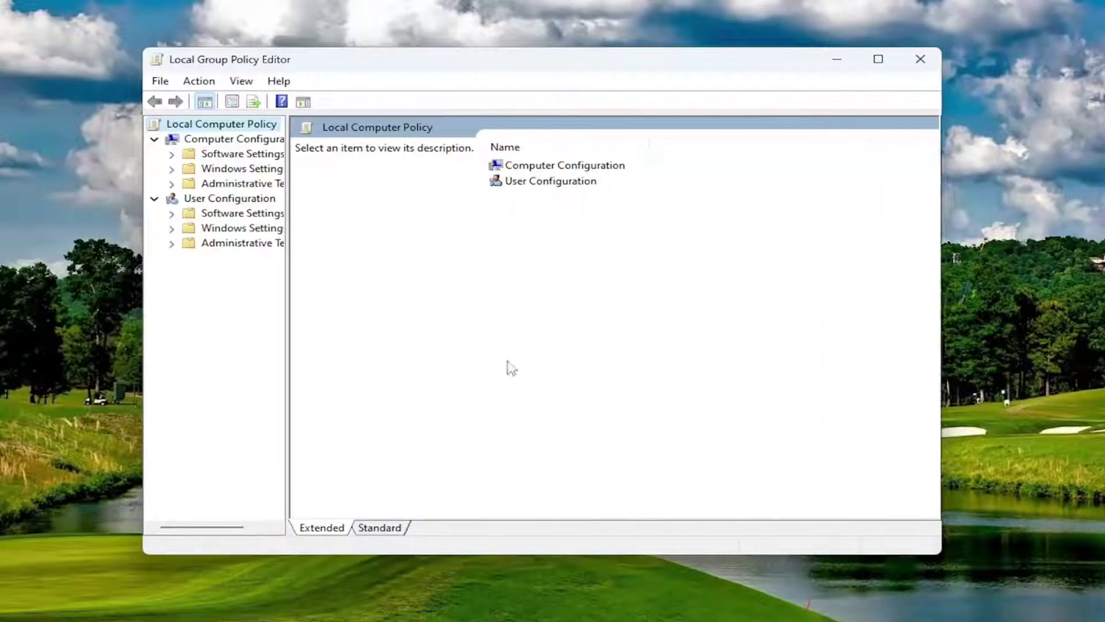
pyautogui.moveTo(287, 270); pyautogui.dragTo(325, 271)
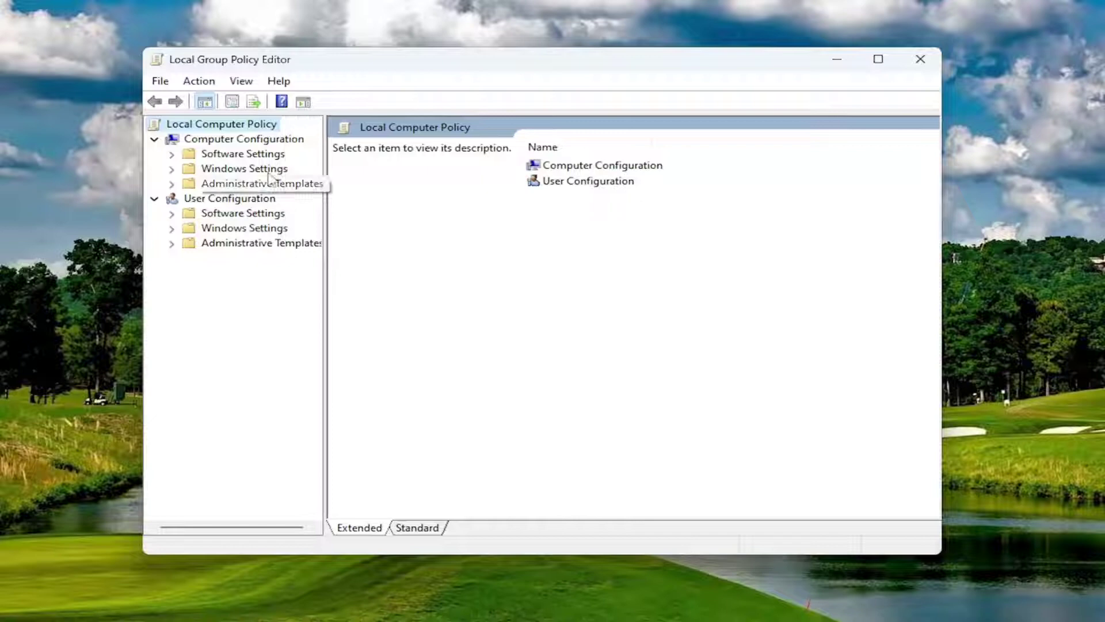
pyautogui.click(244, 140)
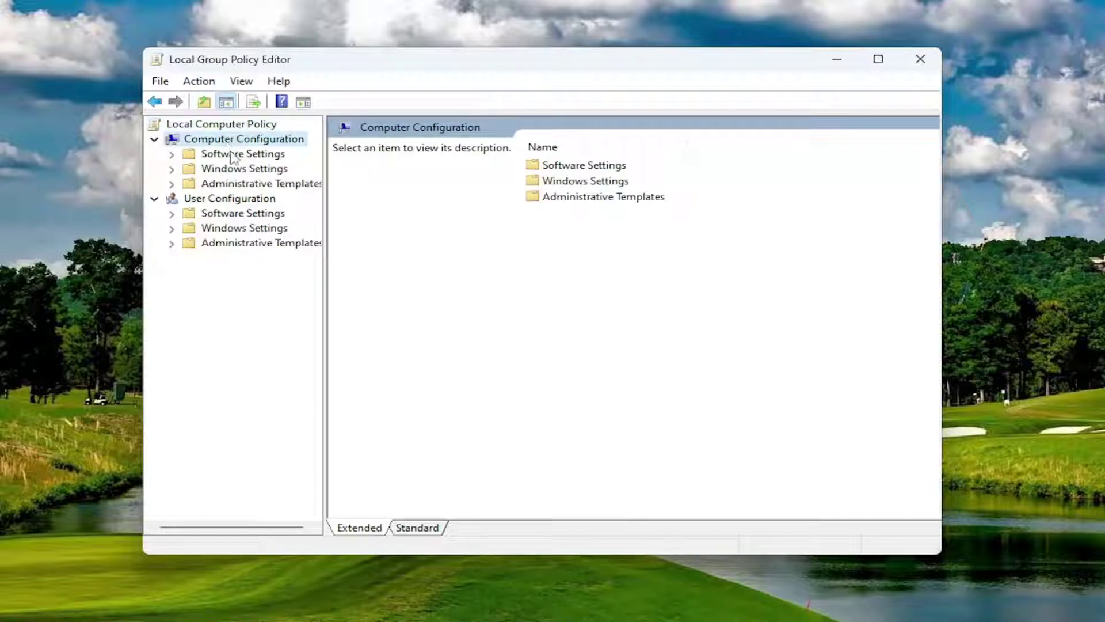
pyautogui.doubleClick(251, 184)
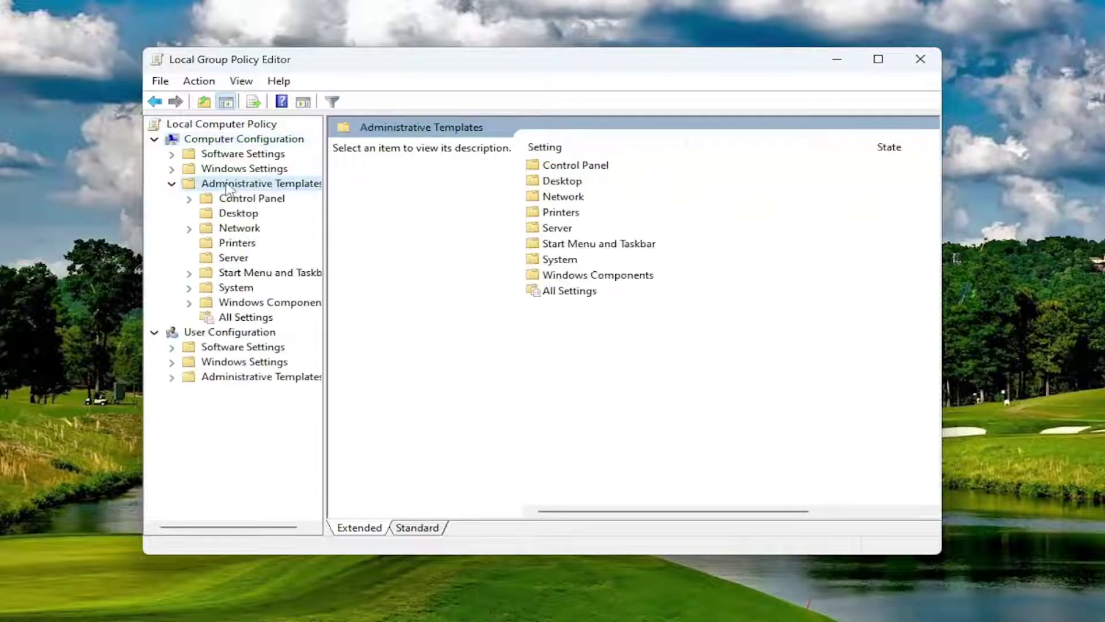
pyautogui.doubleClick(256, 303)
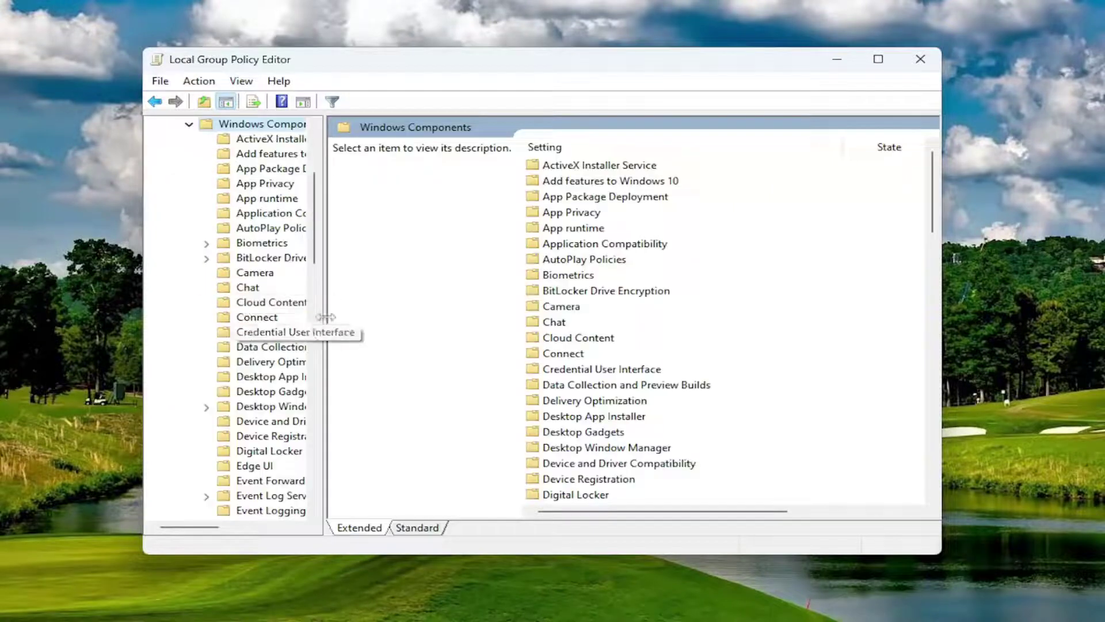
pyautogui.moveTo(326, 316); pyautogui.dragTo(399, 325)
pyautogui.scroll(-15, 281, 393)
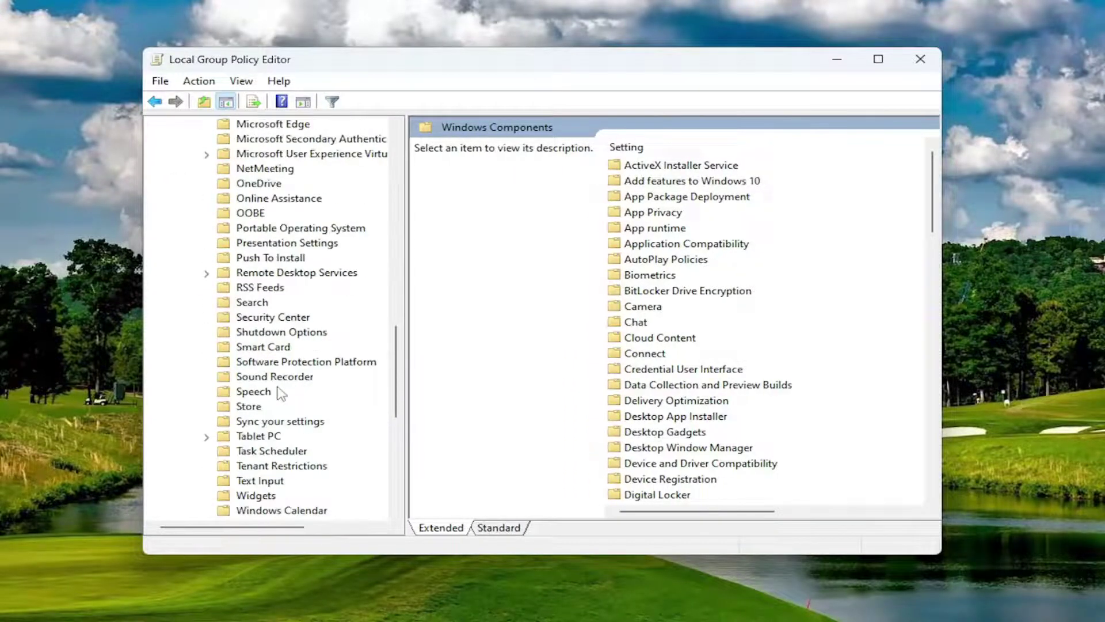
pyautogui.doubleClick(264, 273)
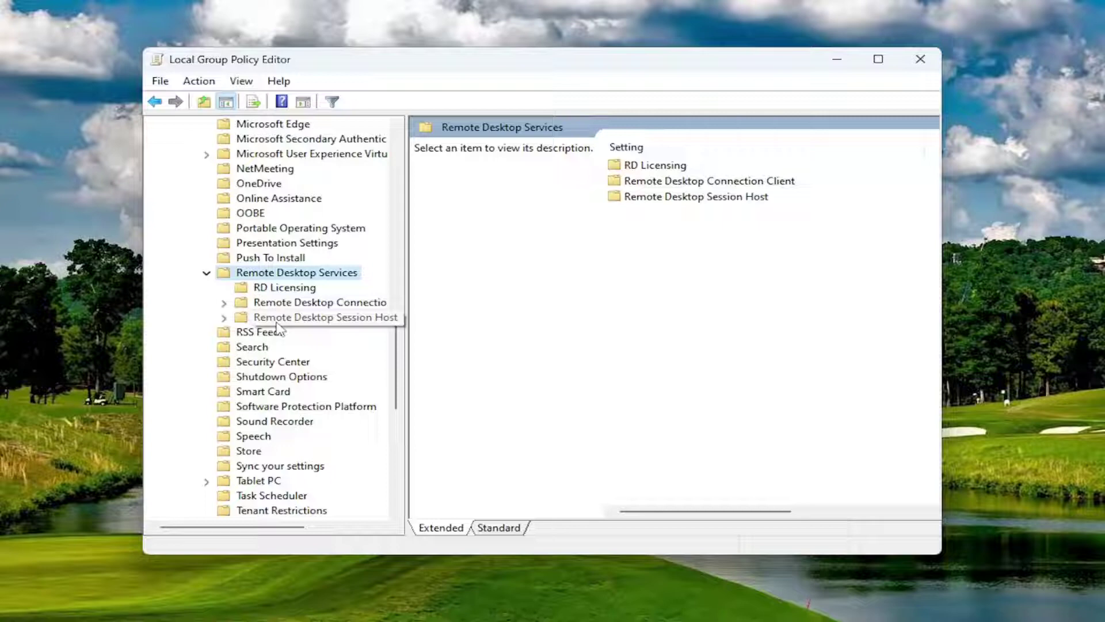
pyautogui.doubleClick(280, 320)
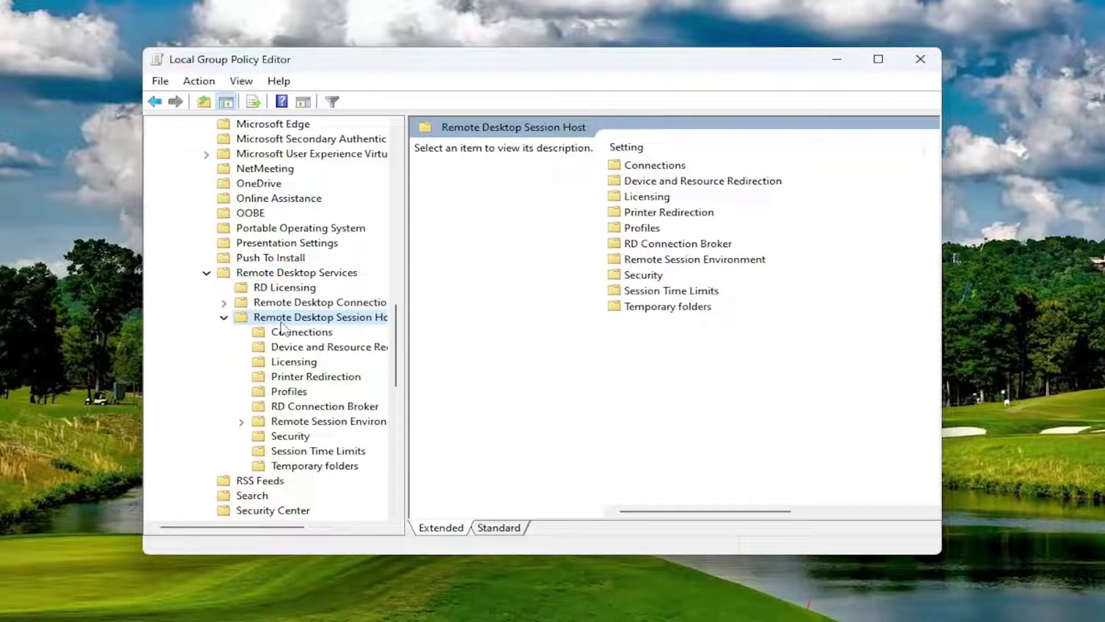
pyautogui.click(308, 347)
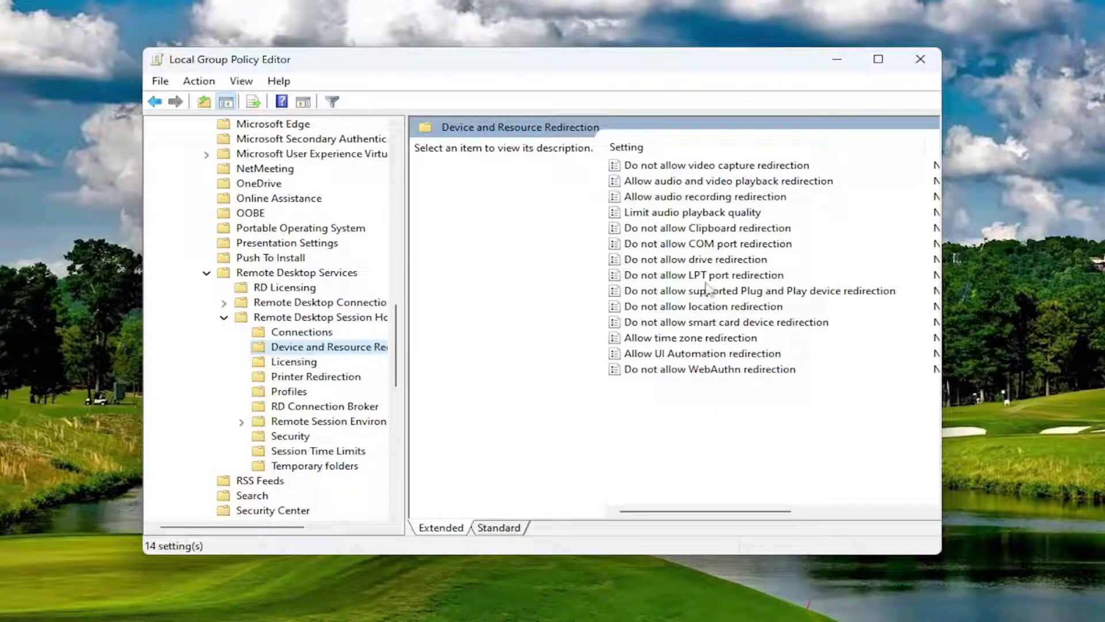
# Step: Open the COM port redirection policy, then close it without changes
pyautogui.click(681, 245)
pyautogui.doubleClick(680, 244)
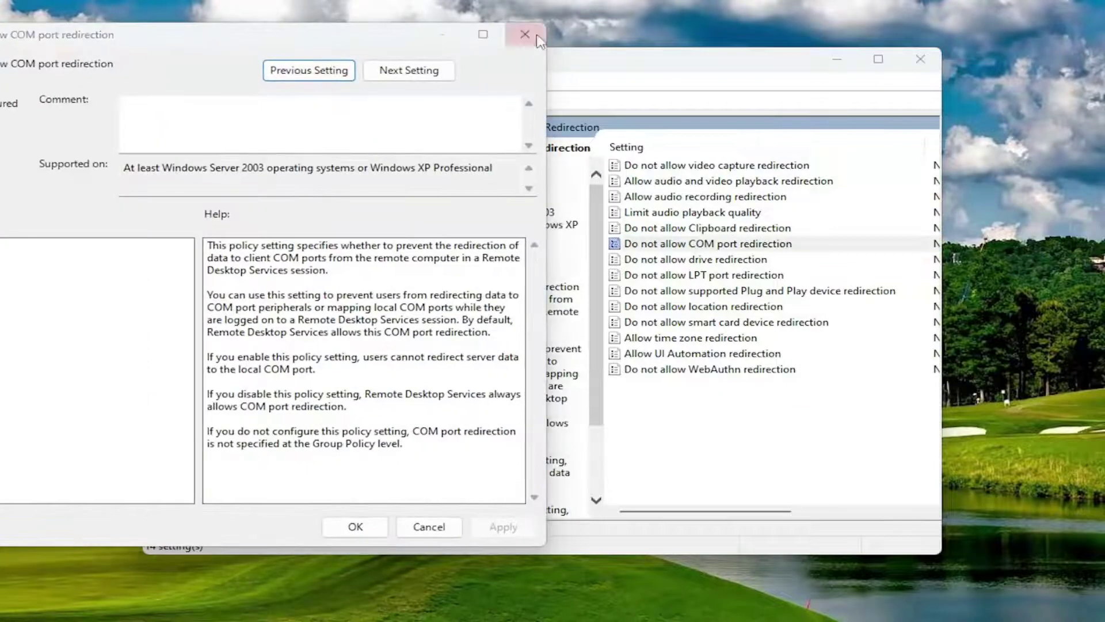
pyautogui.click(526, 37)
# Step: Set 'Do not allow Clipboard redirection' to Disabled, then close the Group Policy Editor
pyautogui.doubleClick(683, 229)
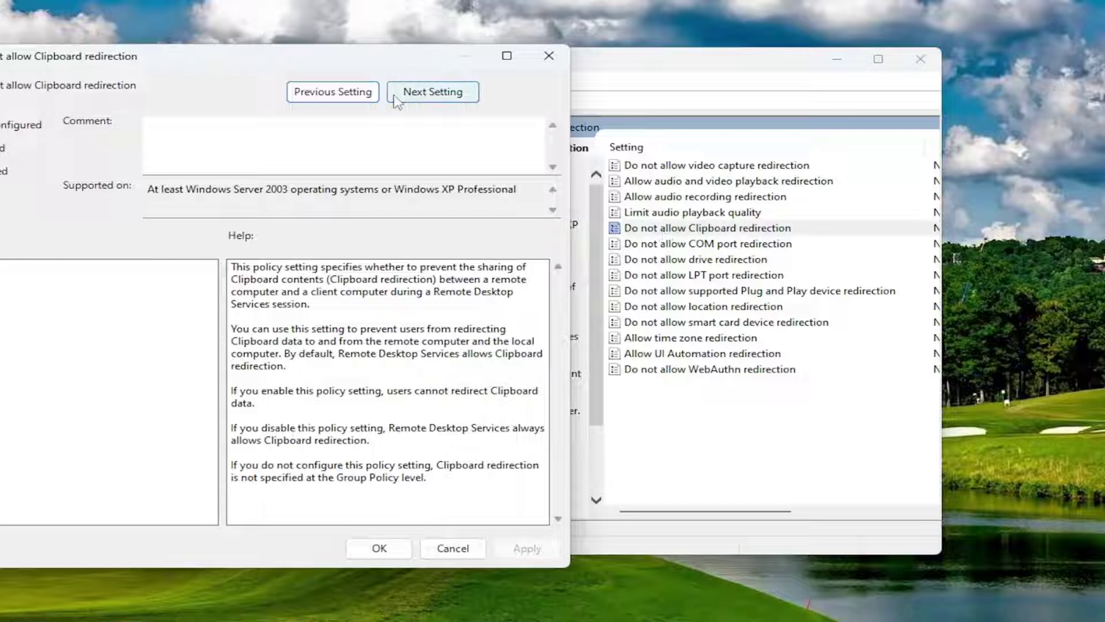
pyautogui.moveTo(300, 61); pyautogui.dragTo(502, 62)
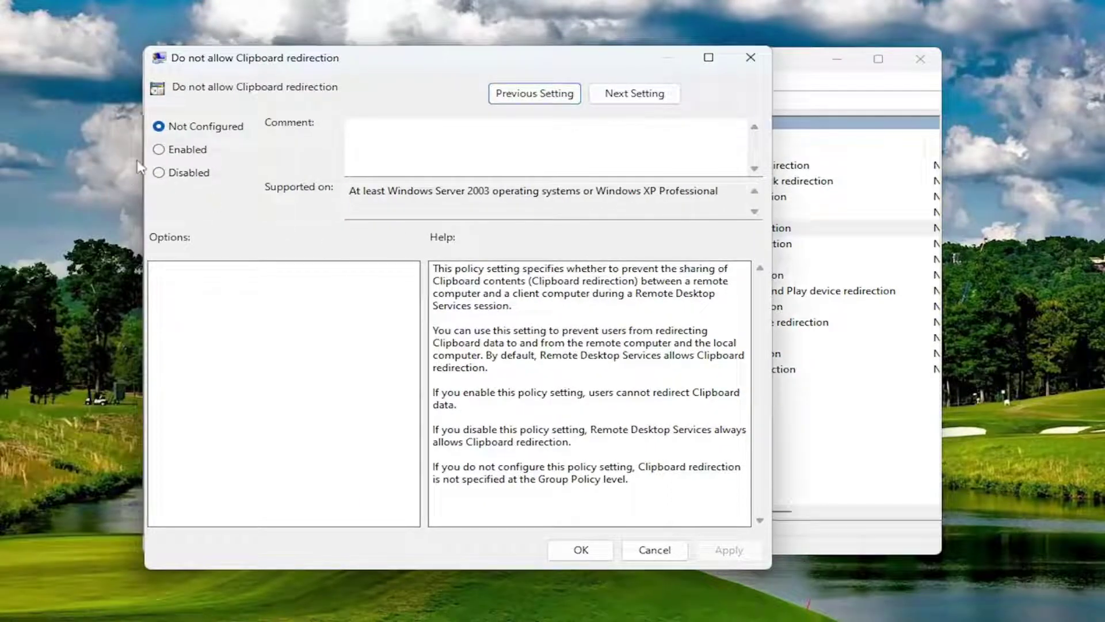
pyautogui.click(160, 173)
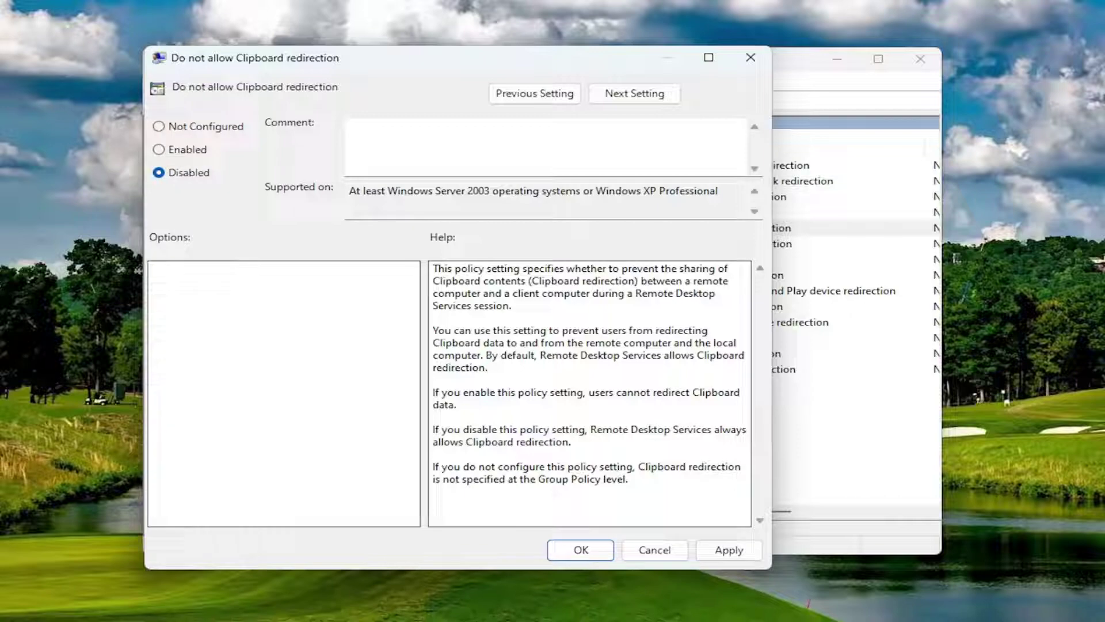
pyautogui.click(580, 549)
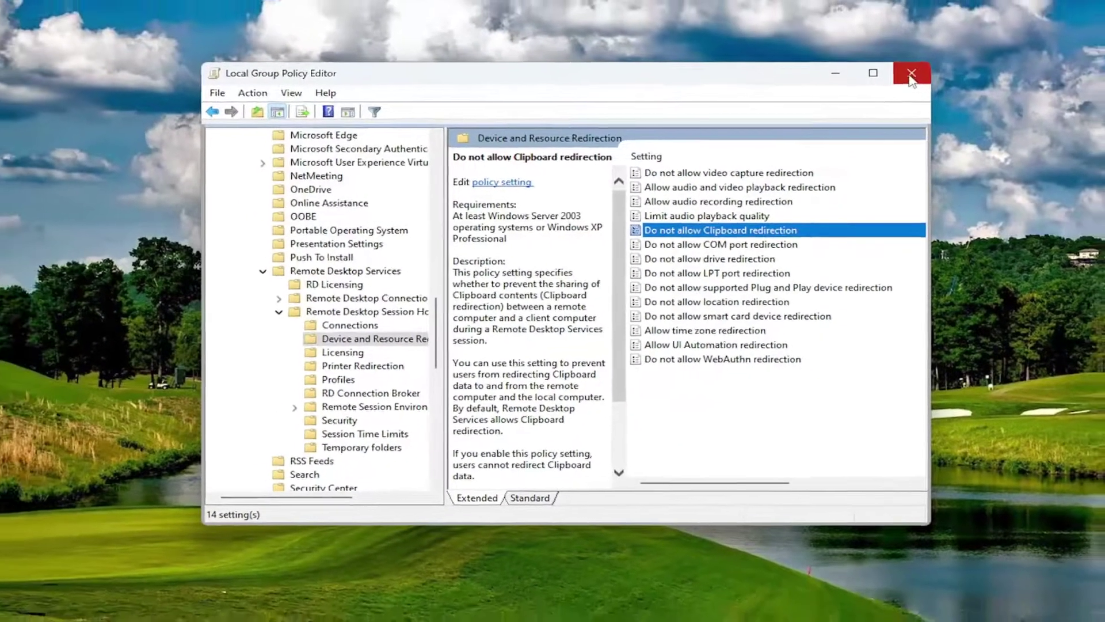
pyautogui.click(1083, 20)
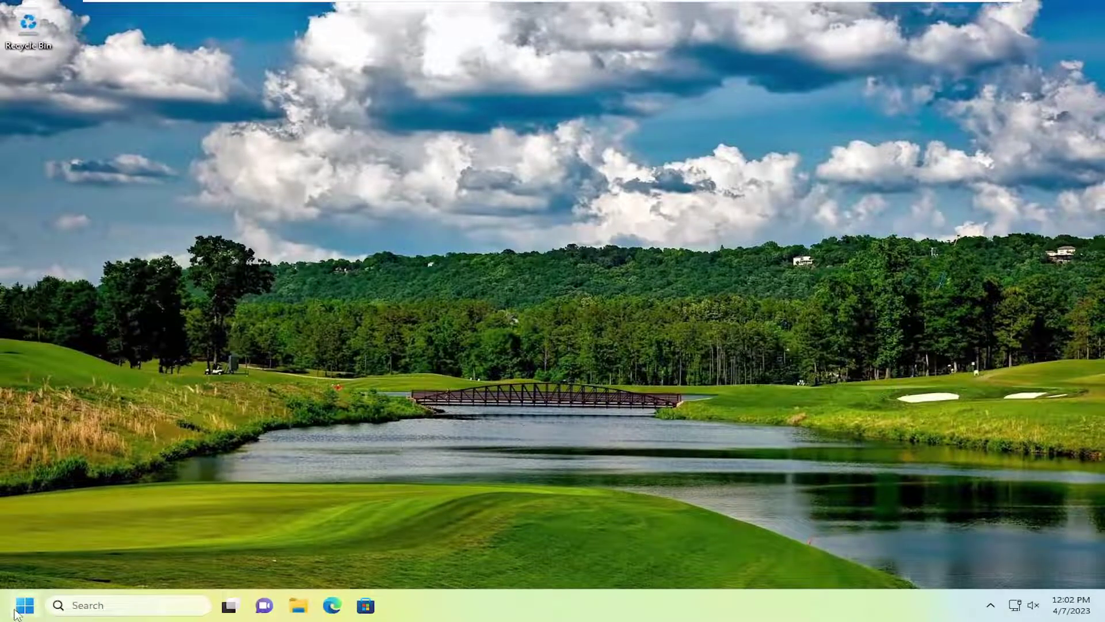
pyautogui.rightClick(24, 605)
pyautogui.moveTo(75, 545)
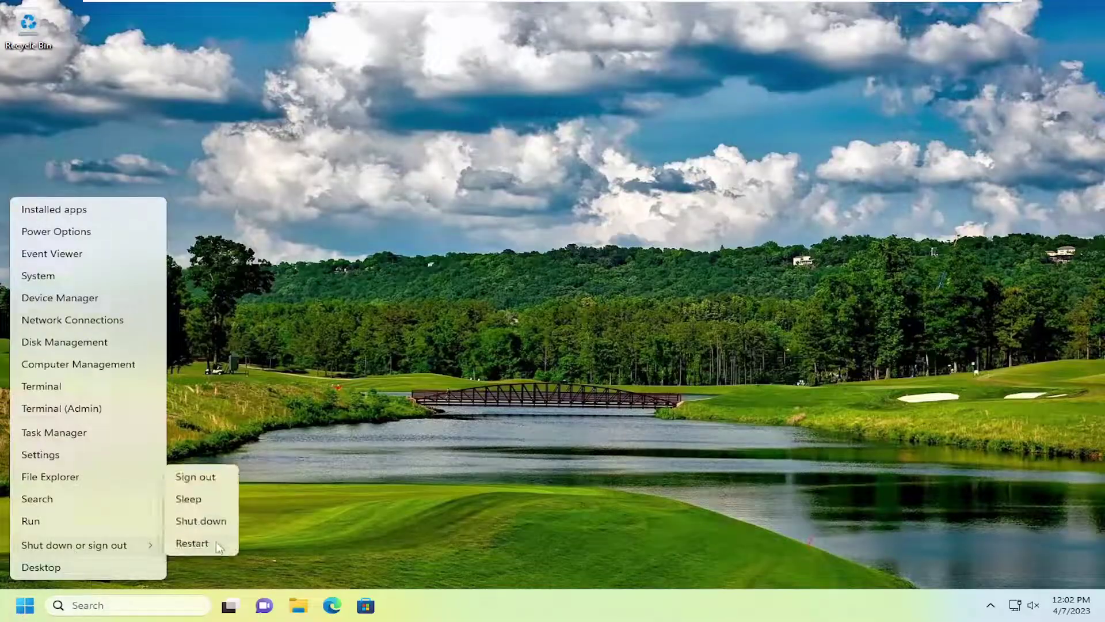